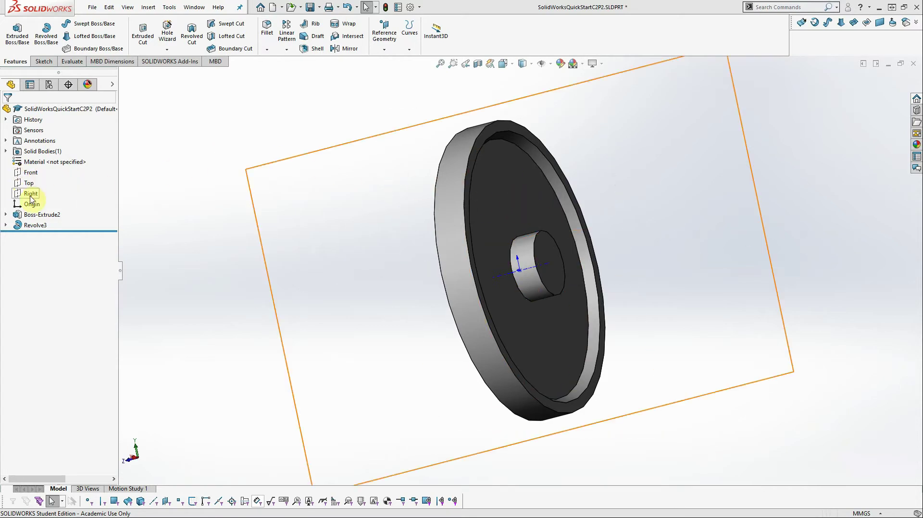
# - Start Sketch7 on the wheel's recessed front face and view it Normal To
pyautogui.click(385, 51)
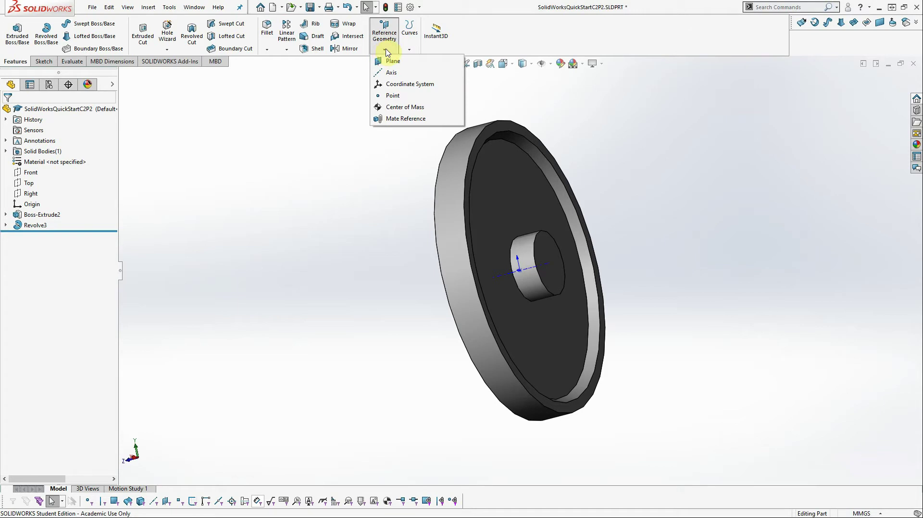
pyautogui.click(384, 51)
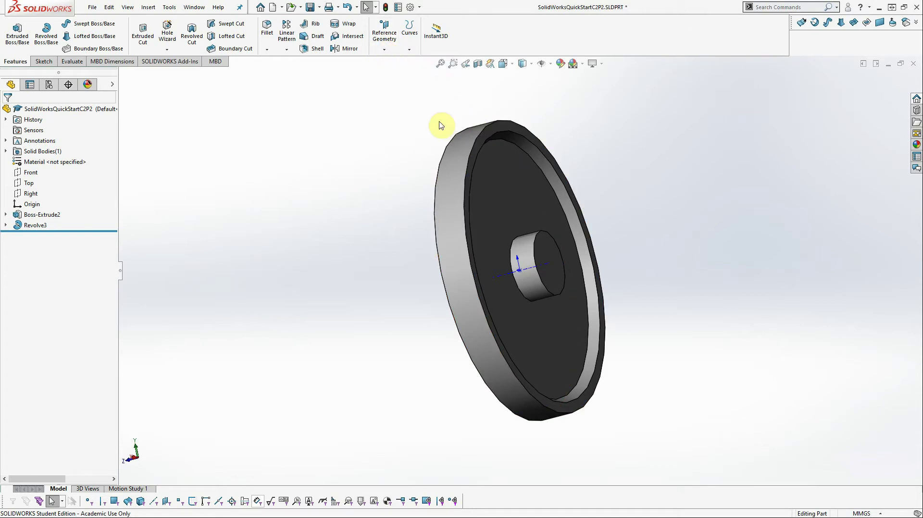
pyautogui.click(507, 190)
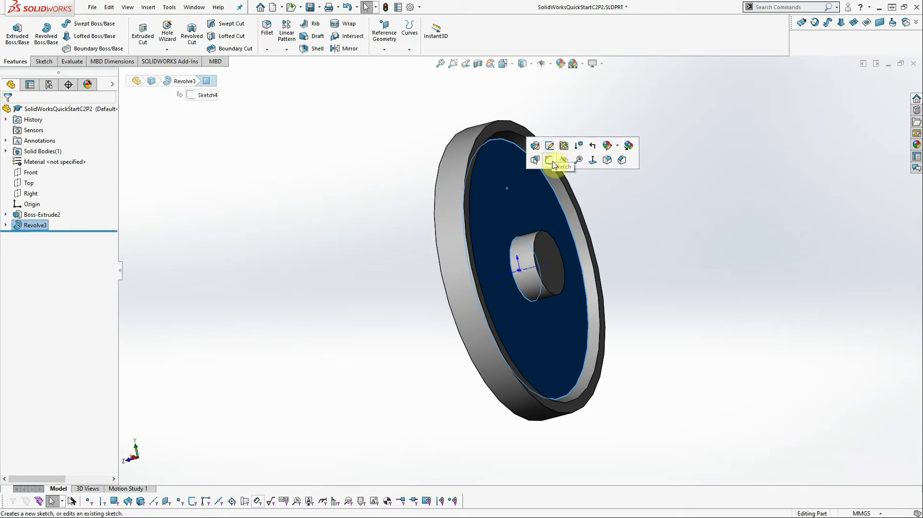
pyautogui.click(550, 161)
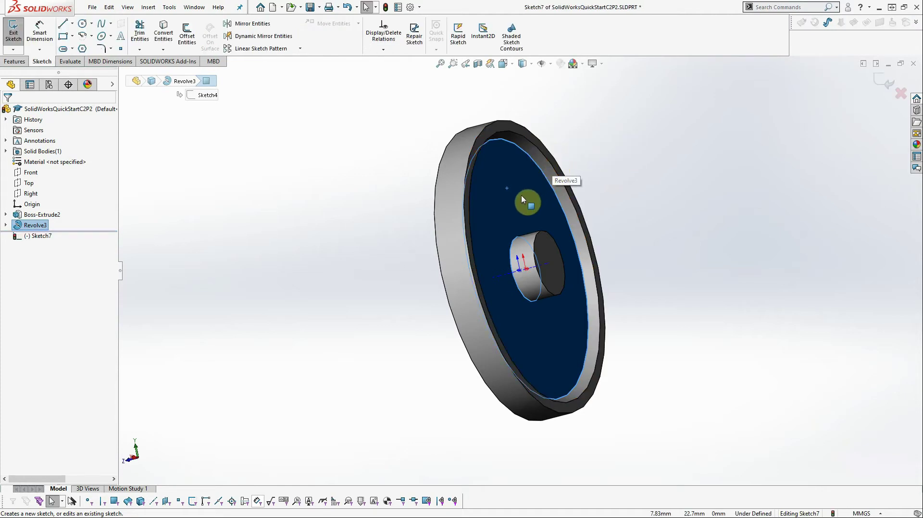
pyautogui.rightClick(33, 241)
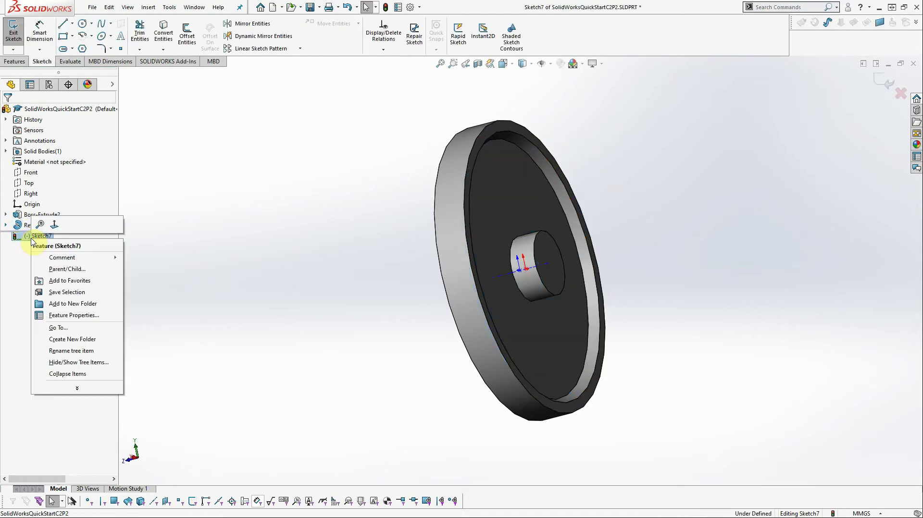
pyautogui.click(55, 226)
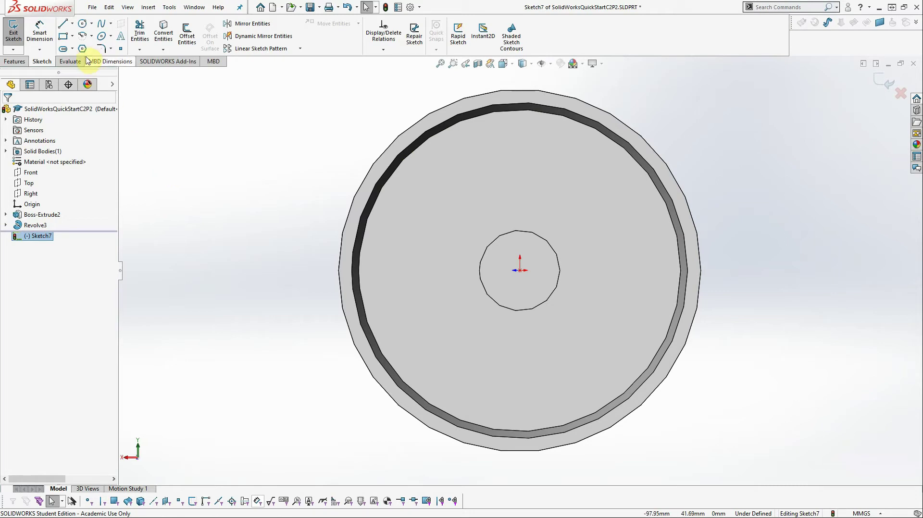
# - Draw a vertical centrepoint straight slot above the hub, about 16.72 mm long and 6.69 mm wide
pyautogui.click(63, 50)
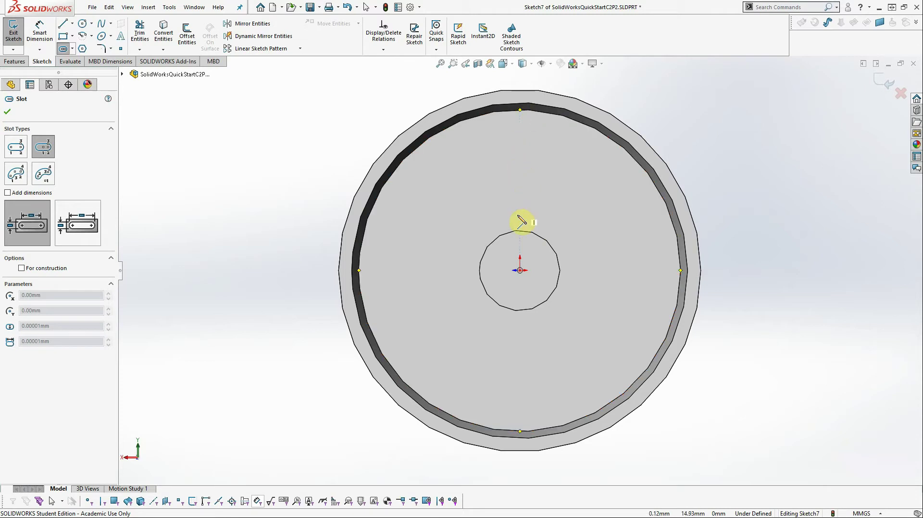
pyautogui.click(520, 270)
pyautogui.click(520, 110)
pyautogui.click(519, 170)
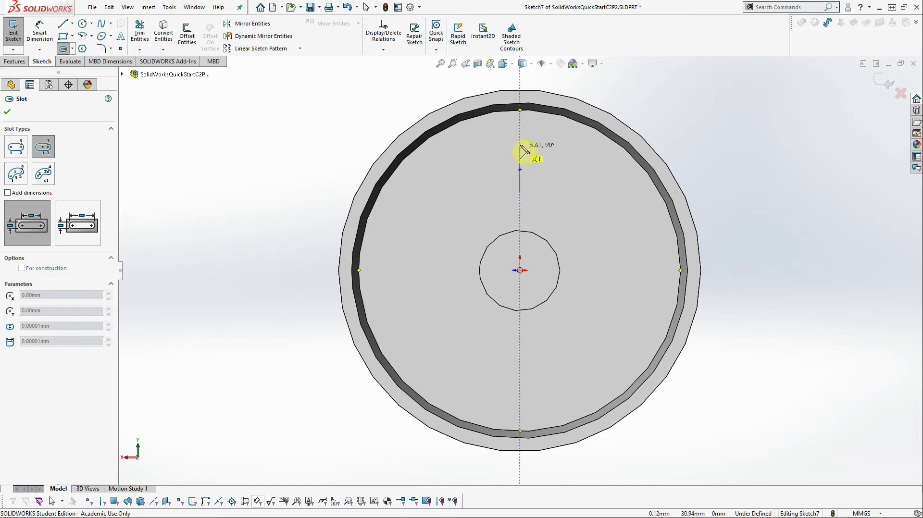
pyautogui.click(519, 136)
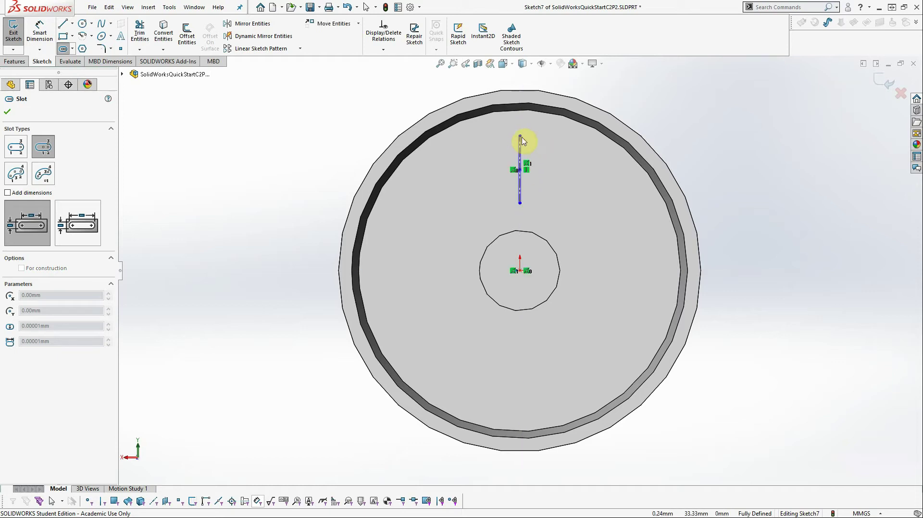
pyautogui.click(534, 144)
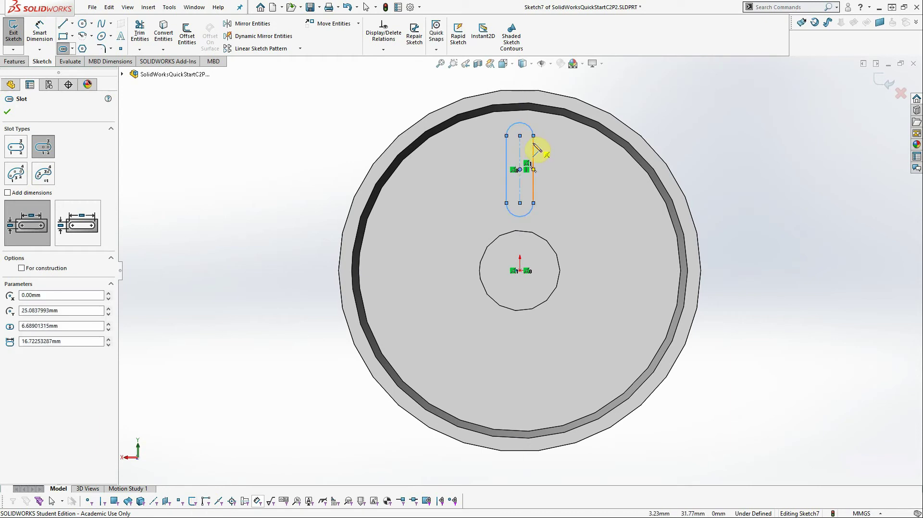
pyautogui.click(7, 111)
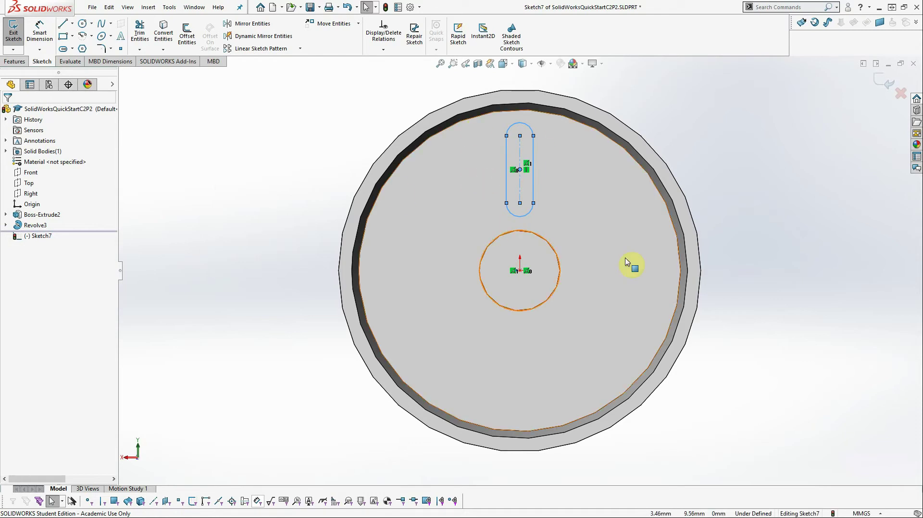
# - Add a construction circle centred on the origin through the slot centre, radius about 25.08 mm
pyautogui.click(191, 139)
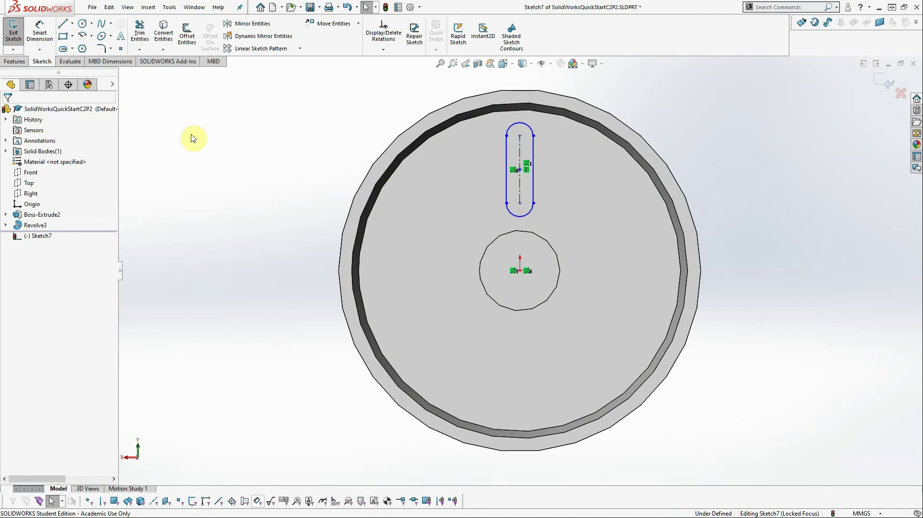
pyautogui.click(82, 23)
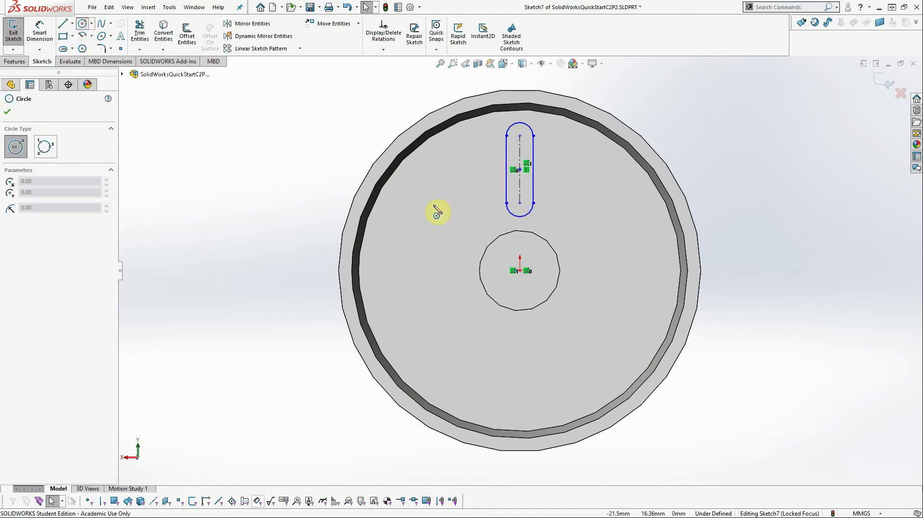
pyautogui.click(520, 271)
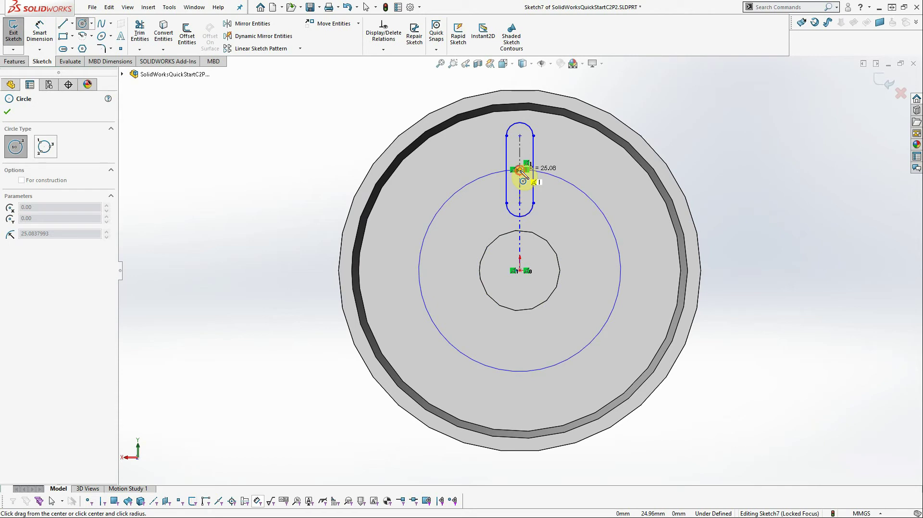
pyautogui.click(521, 170)
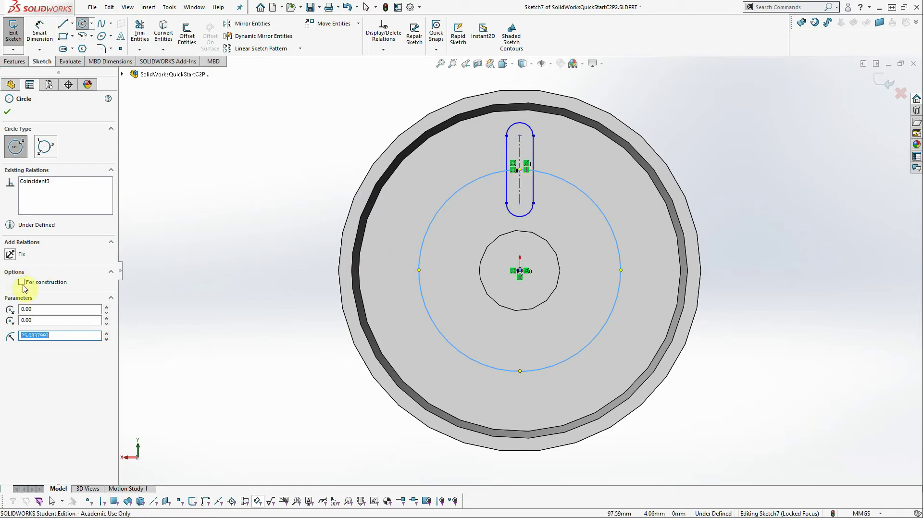
pyautogui.click(22, 282)
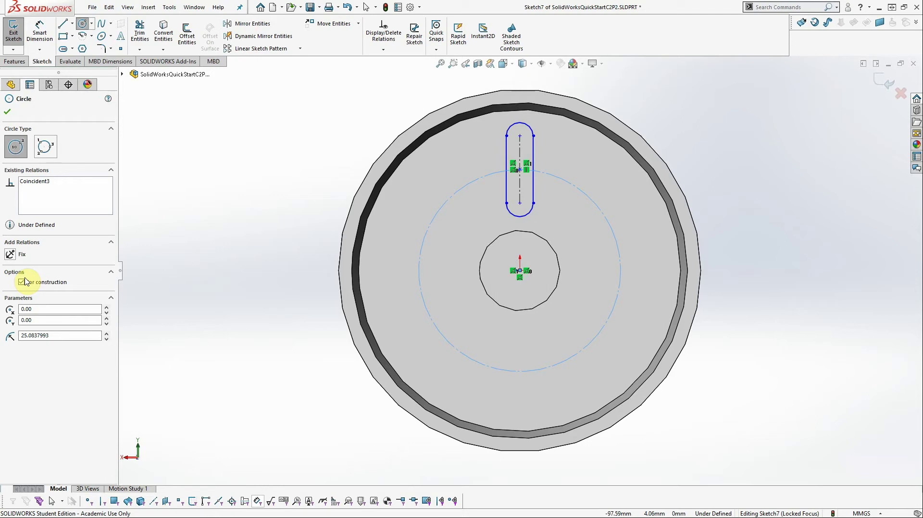
pyautogui.click(8, 112)
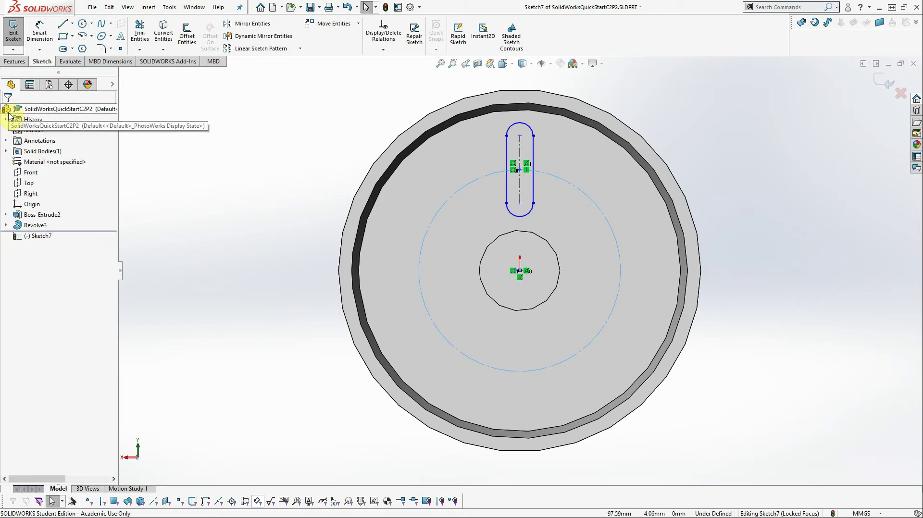
# - Dimension the construction circle to Ø50 mm
pyautogui.click(40, 36)
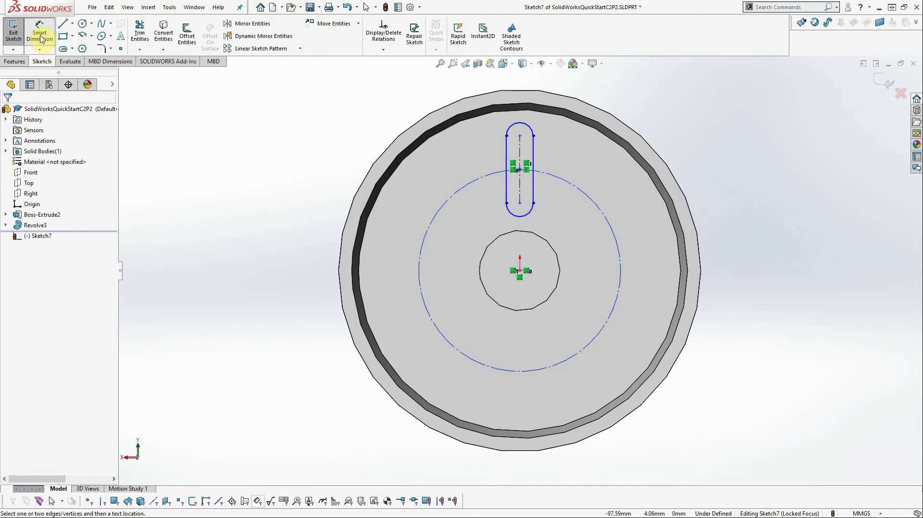
pyautogui.click(40, 36)
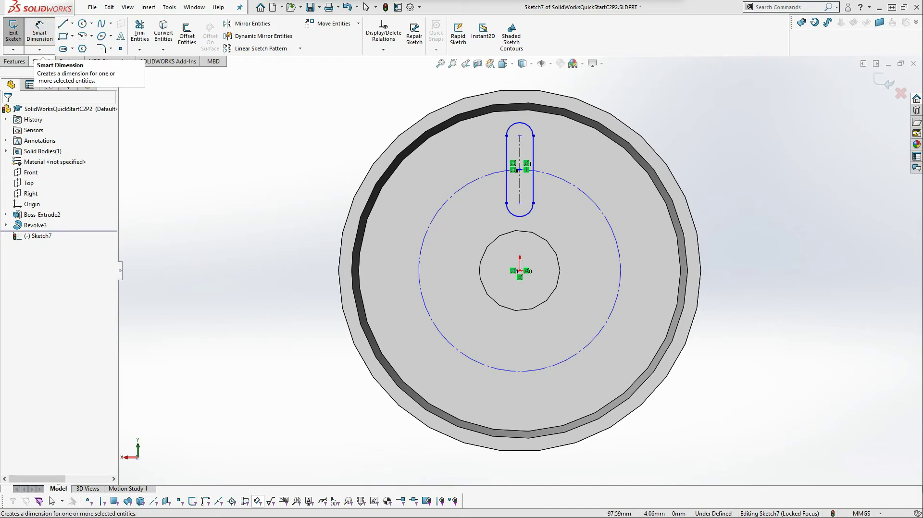
pyautogui.click(40, 36)
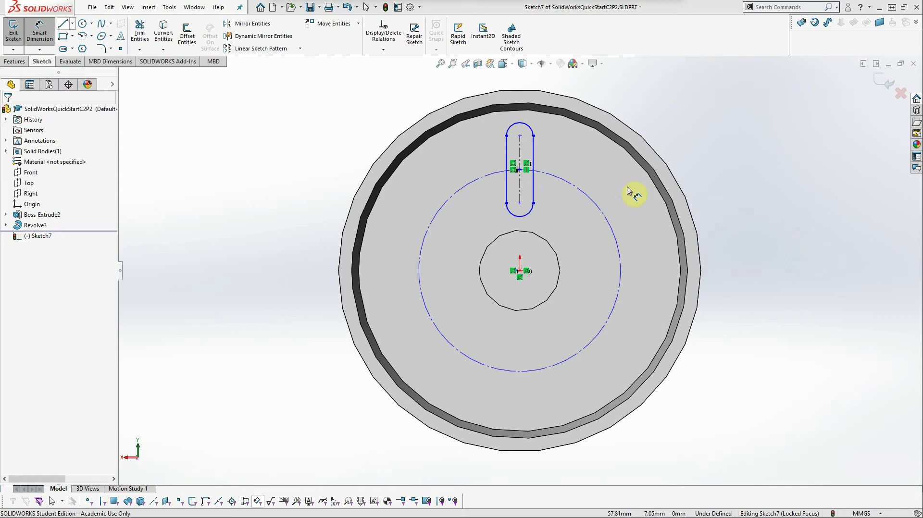
pyautogui.click(600, 208)
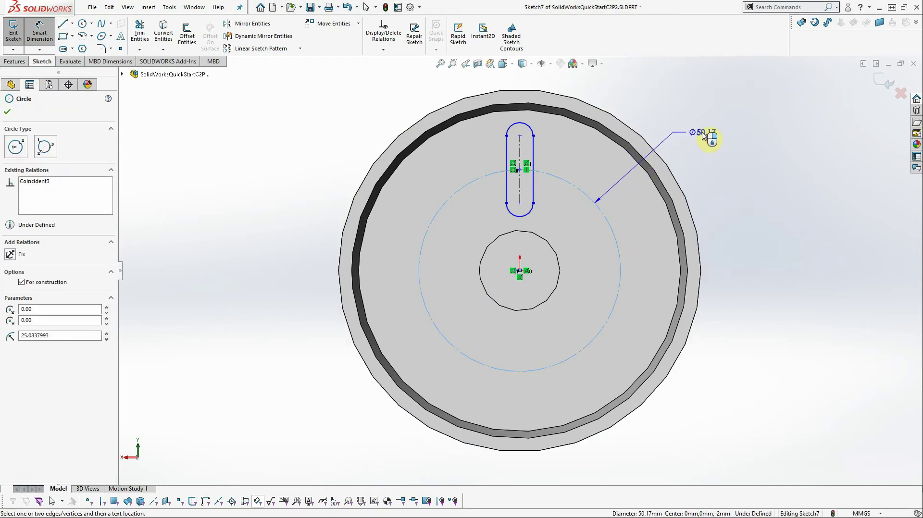
pyautogui.click(703, 135)
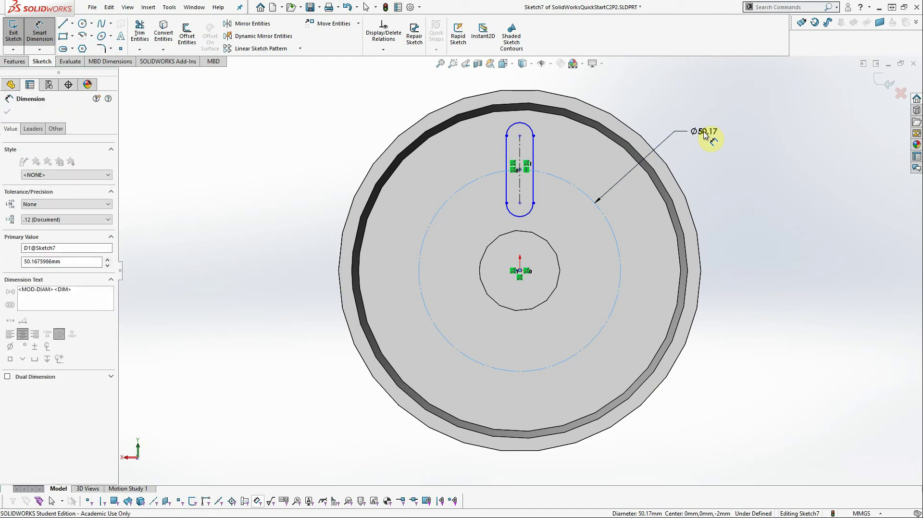
pyautogui.write('50')
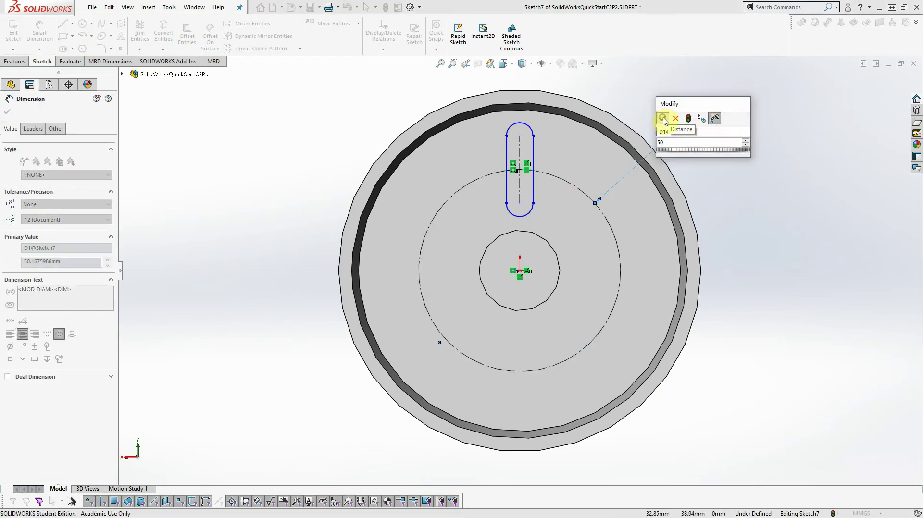
pyautogui.click(663, 119)
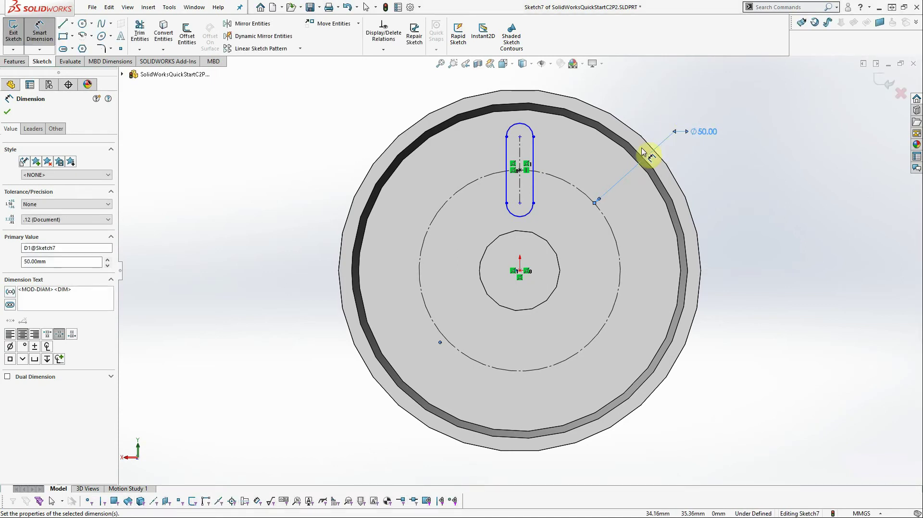
# - Dimension the slot with a 15 mm length and R4 end radius
pyautogui.click(520, 155)
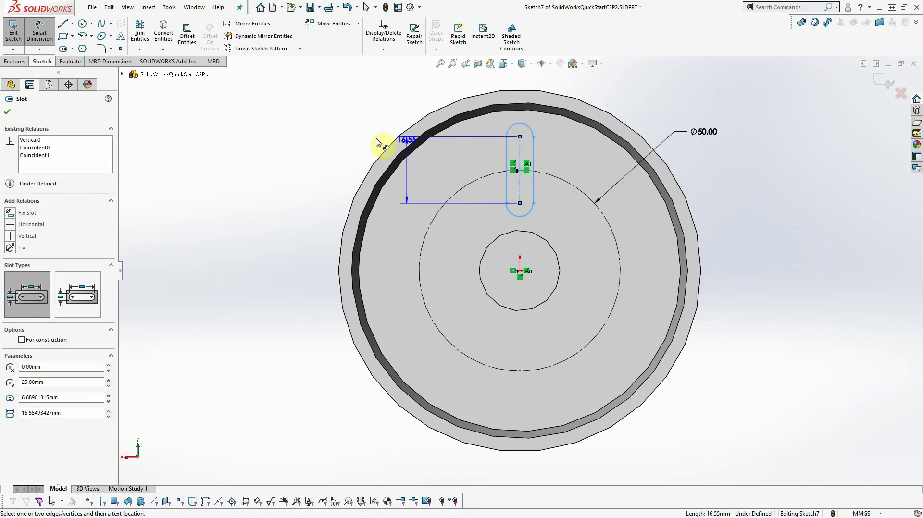
pyautogui.click(294, 173)
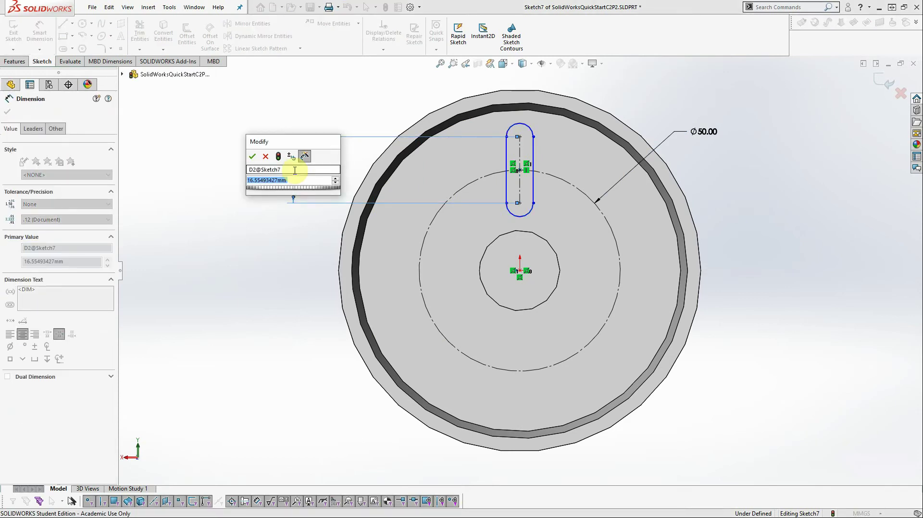
pyautogui.write('15')
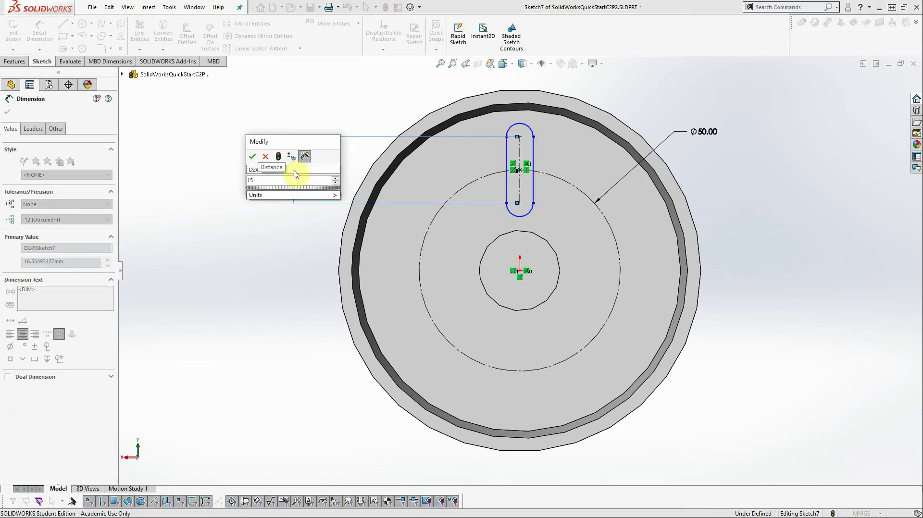
pyautogui.click(252, 156)
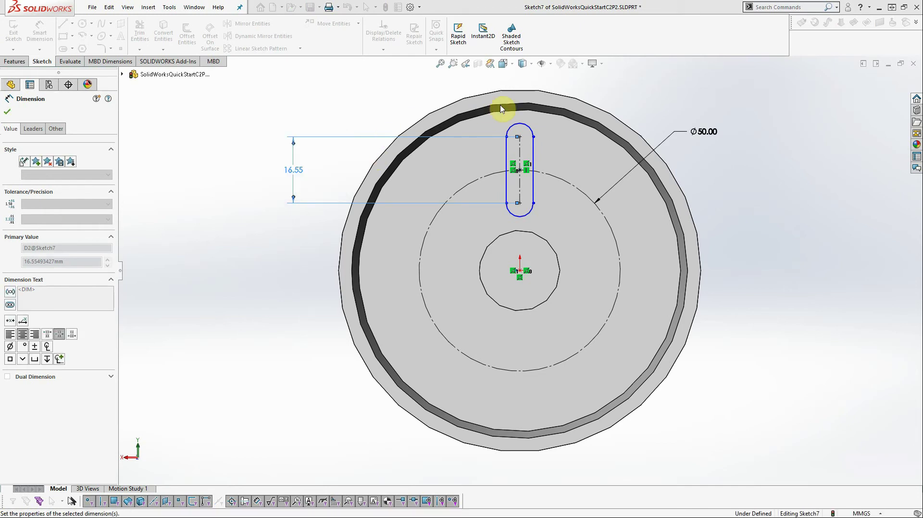
pyautogui.click(531, 134)
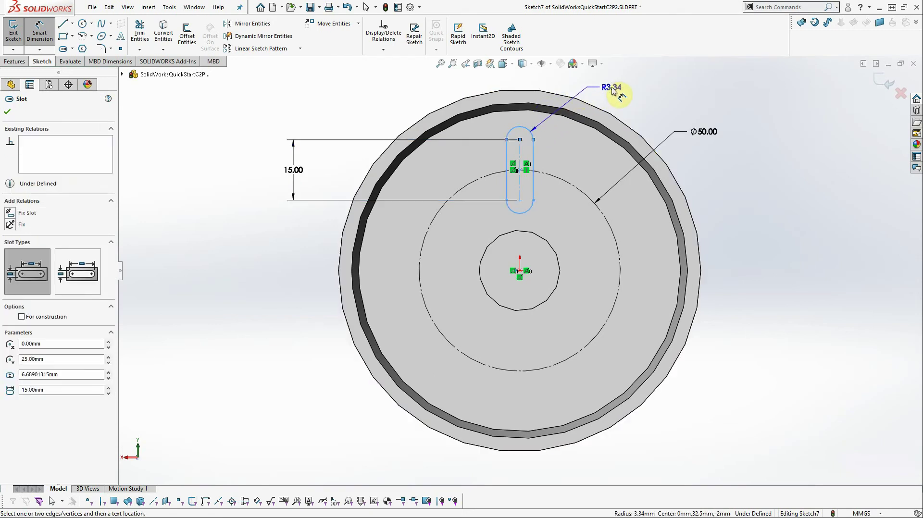
pyautogui.click(614, 91)
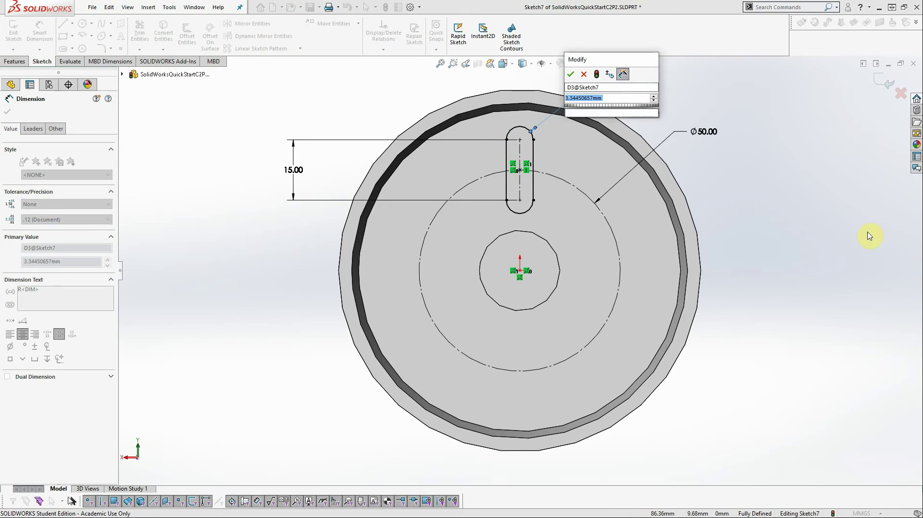
pyautogui.write('4')
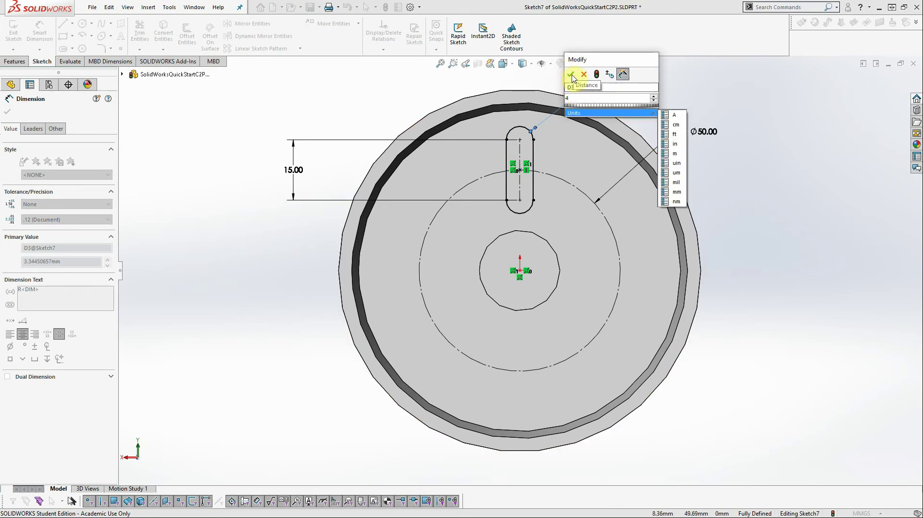
pyautogui.click(571, 74)
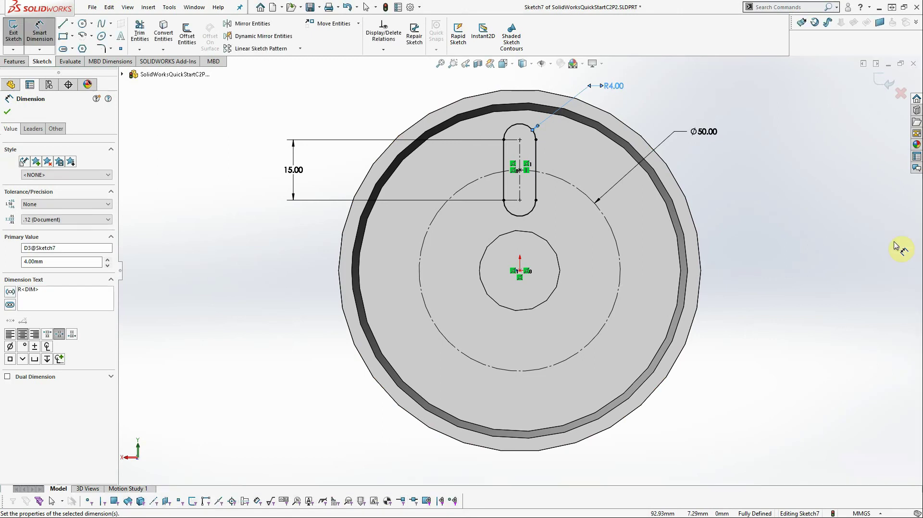
pyautogui.click(7, 114)
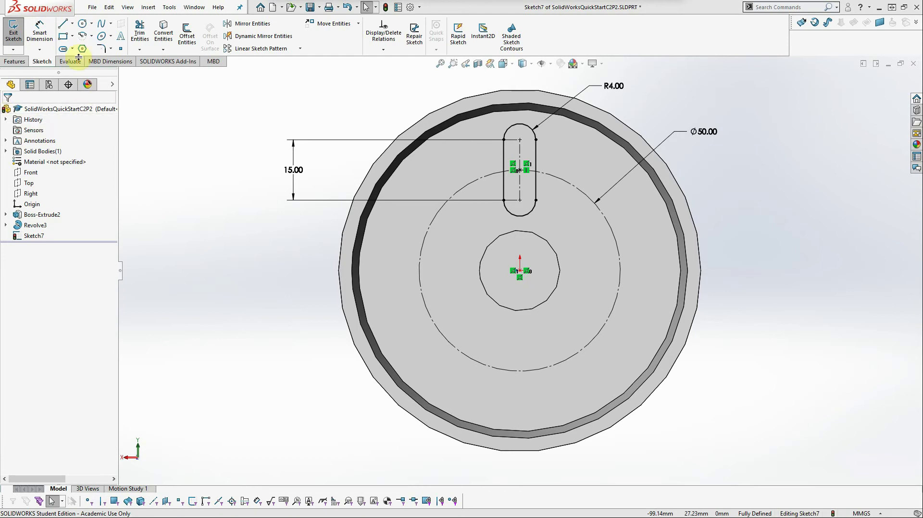
pyautogui.click(14, 61)
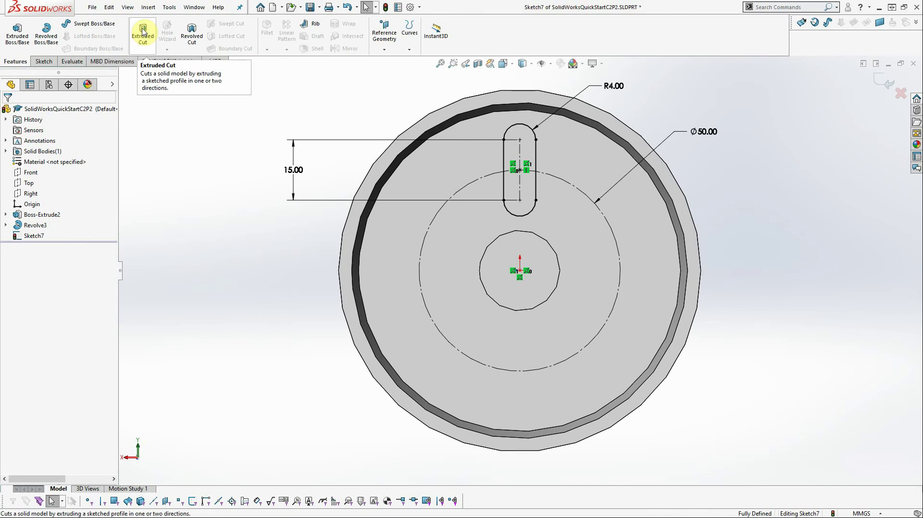
# - Cut the slot sketch through the wheel with a Through All extruded cut
pyautogui.click(143, 32)
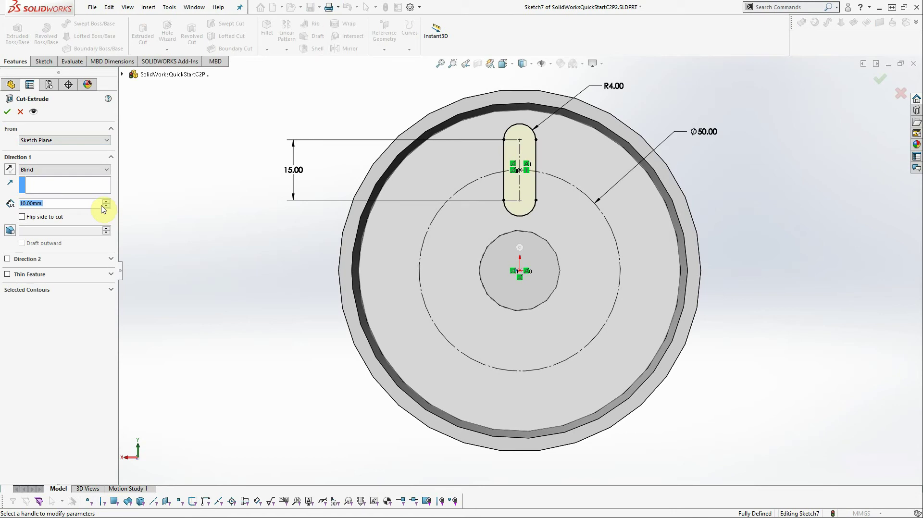
pyautogui.click(88, 170)
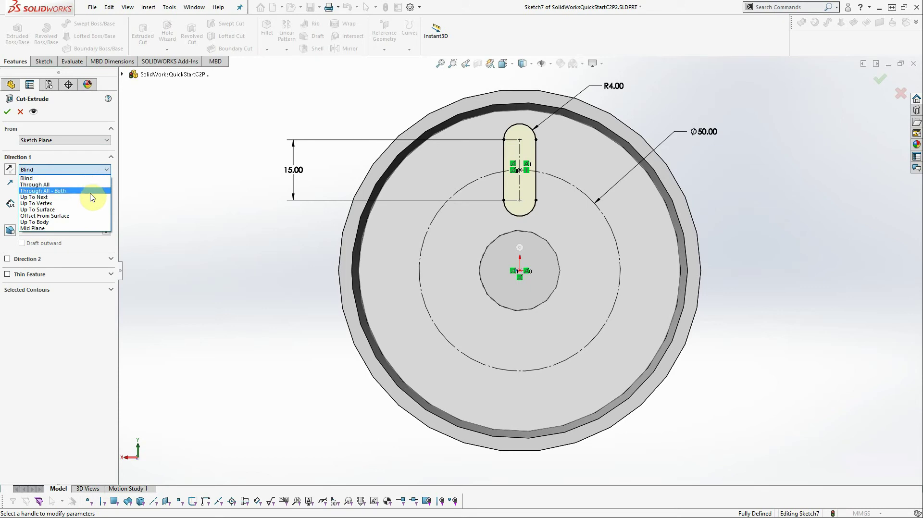
pyautogui.click(90, 184)
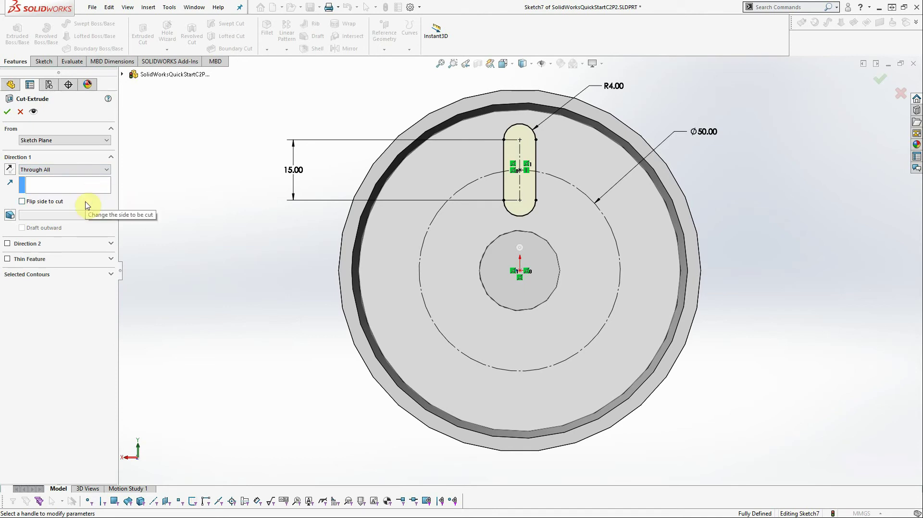
pyautogui.click(8, 112)
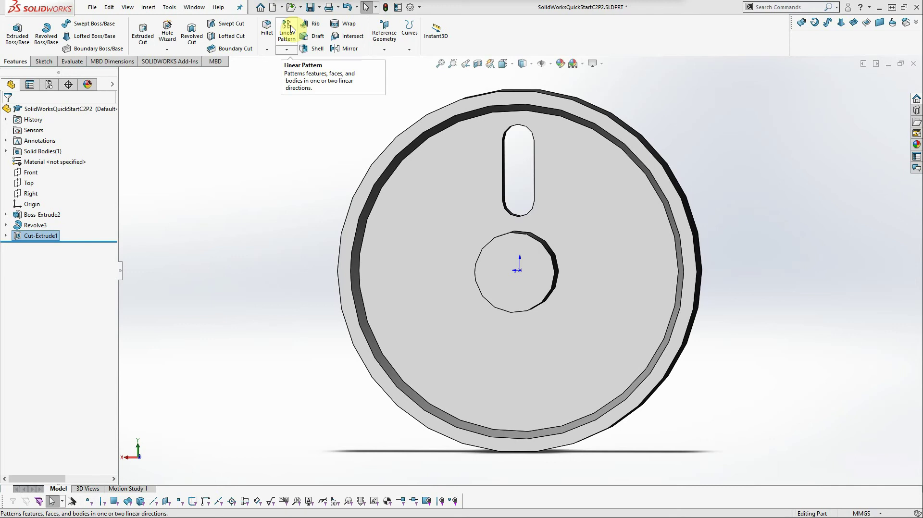
# - Pattern Cut-Extrude1 8 times over 360° around the hub's central temporary axis
pyautogui.click(287, 50)
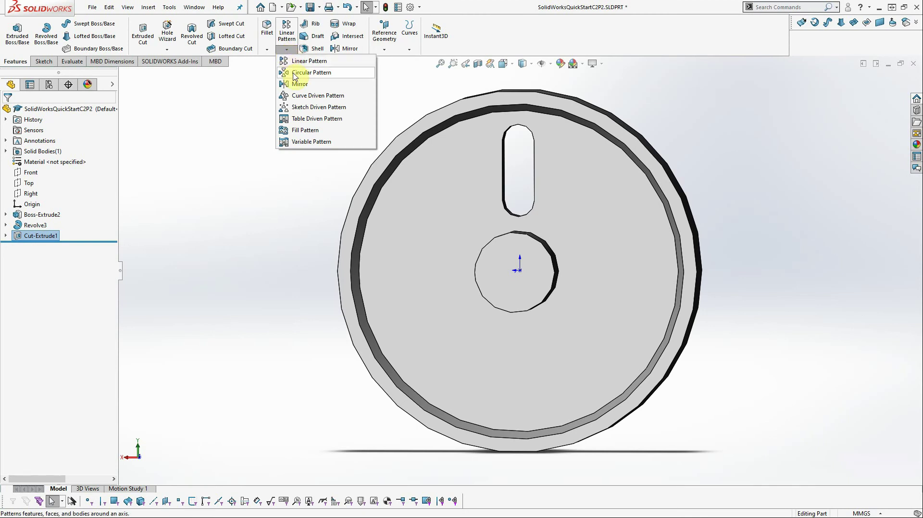
pyautogui.click(295, 75)
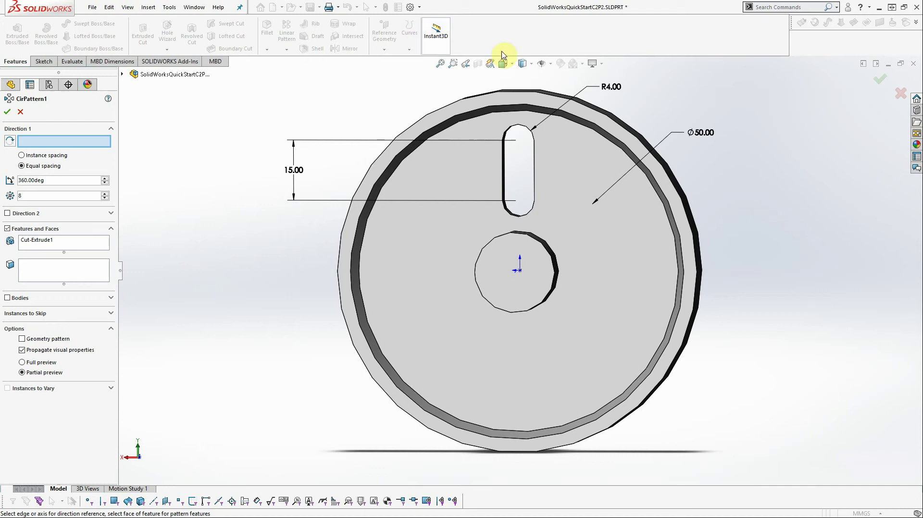
pyautogui.click(550, 64)
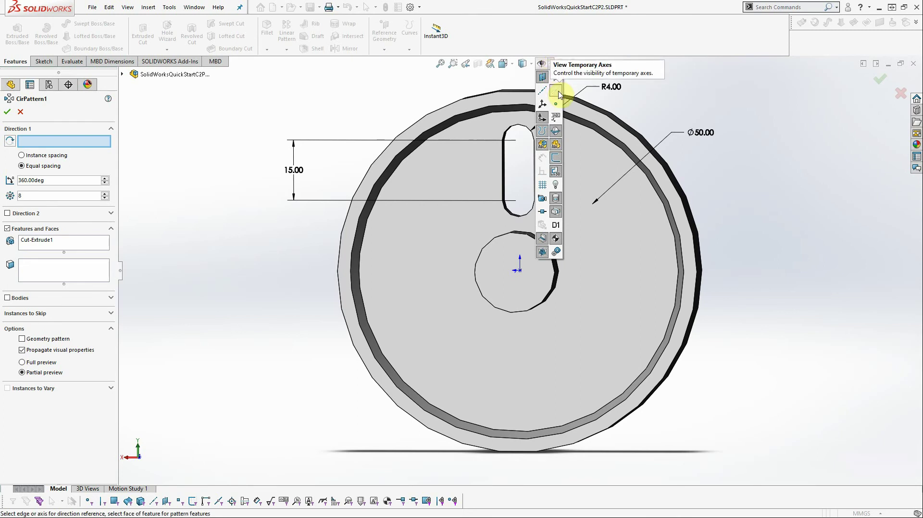
pyautogui.click(552, 67)
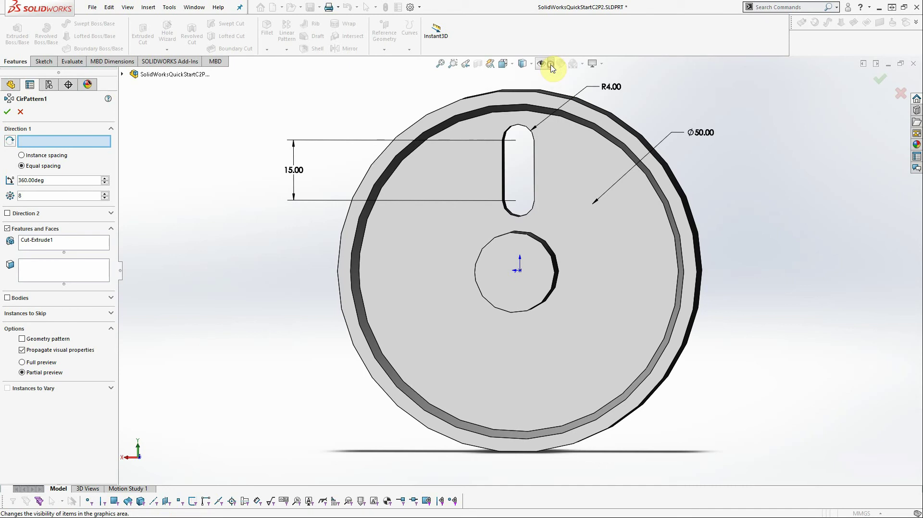
pyautogui.click(772, 198)
pyautogui.moveTo(772, 198); pyautogui.dragTo(742, 208, button='middle')
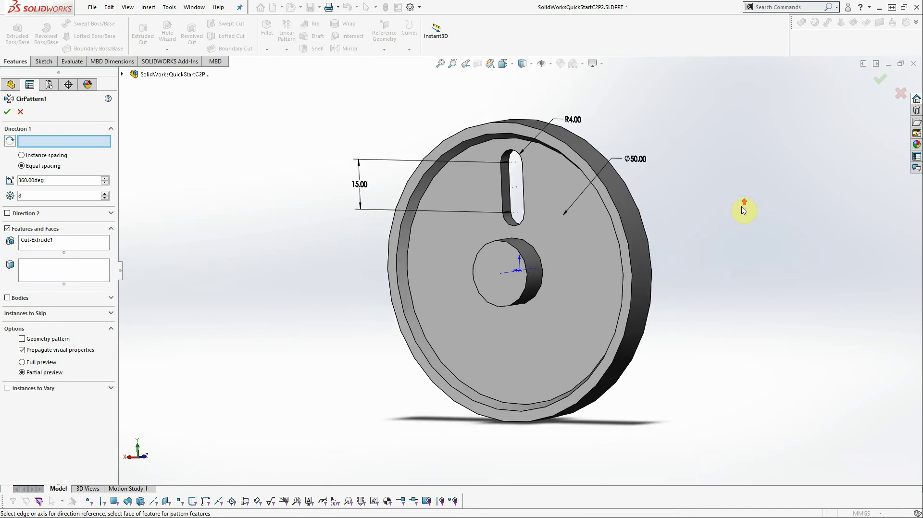
pyautogui.click(39, 142)
pyautogui.click(508, 276)
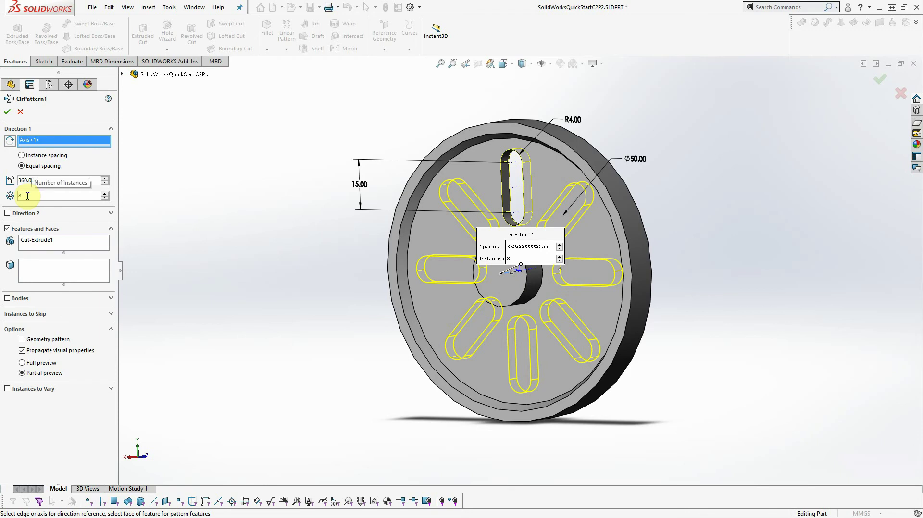
pyautogui.click(8, 114)
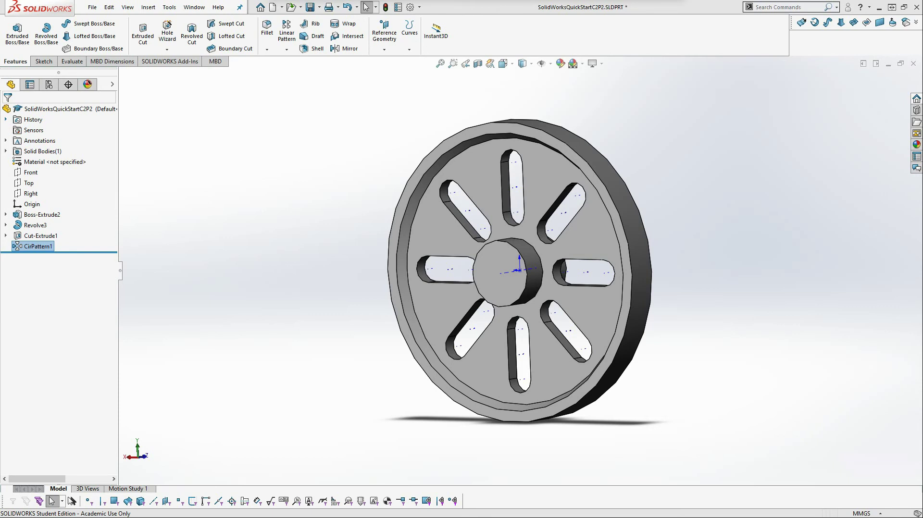
pyautogui.rightClick(34, 248)
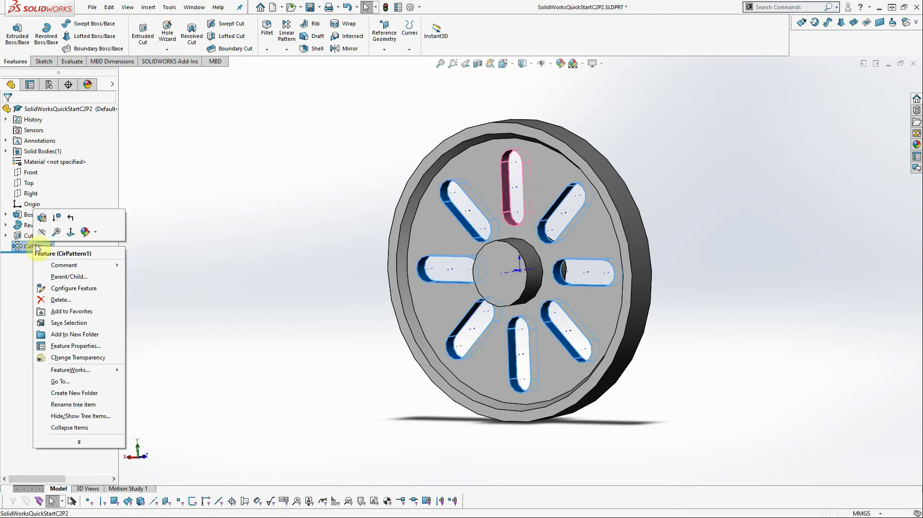
pyautogui.click(44, 221)
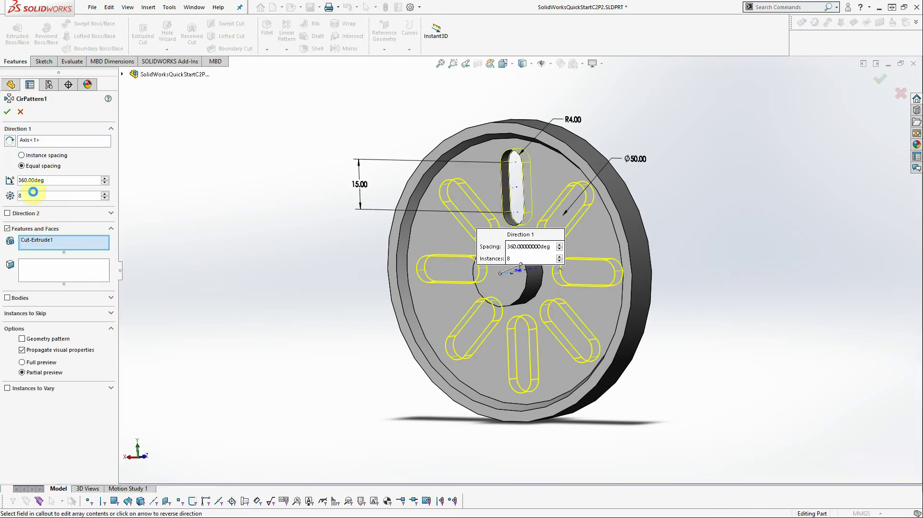
pyautogui.doubleClick(20, 195)
pyautogui.write('4')
pyautogui.press('Tab')
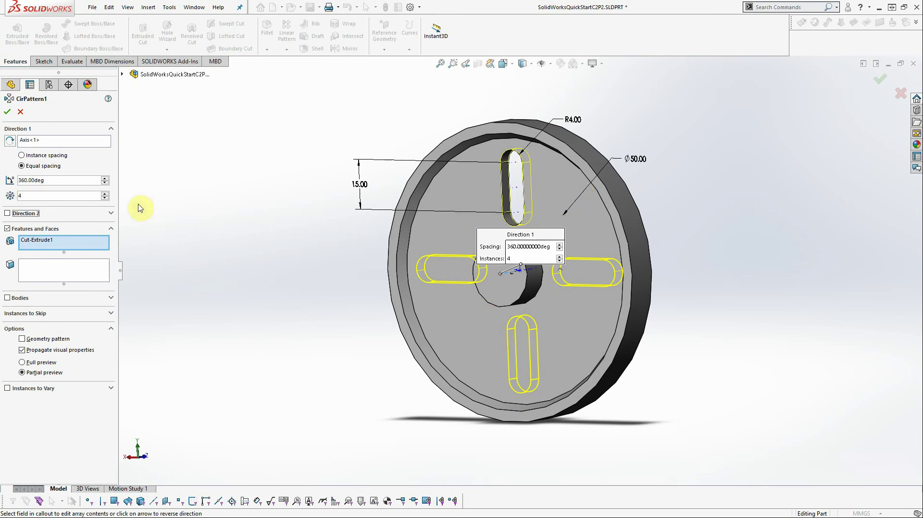
pyautogui.click(7, 113)
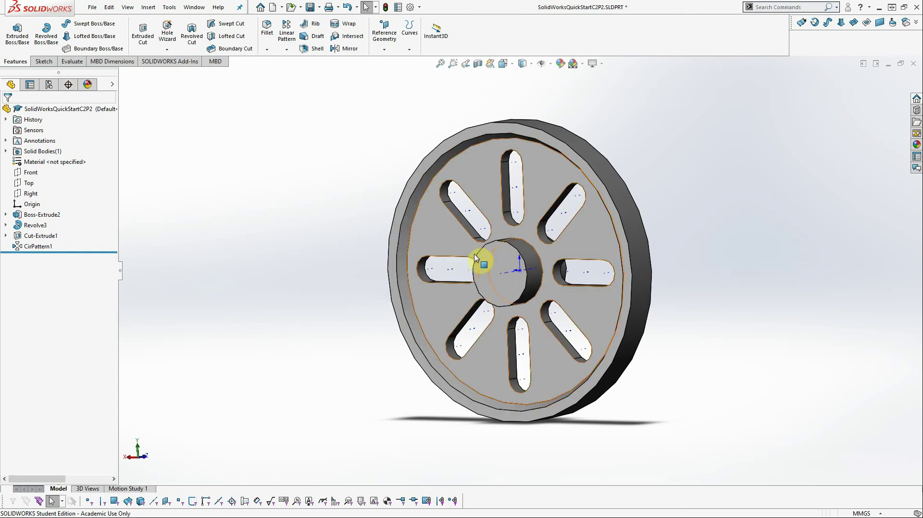
# - Start Sketch8 on the centre hub's front face and view it Normal To
pyautogui.click(36, 246)
pyautogui.click(508, 258)
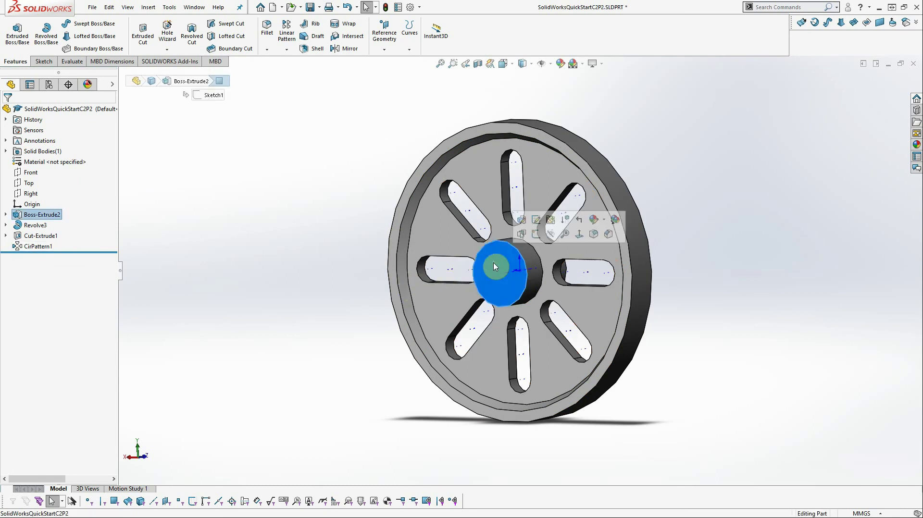
pyautogui.click(538, 234)
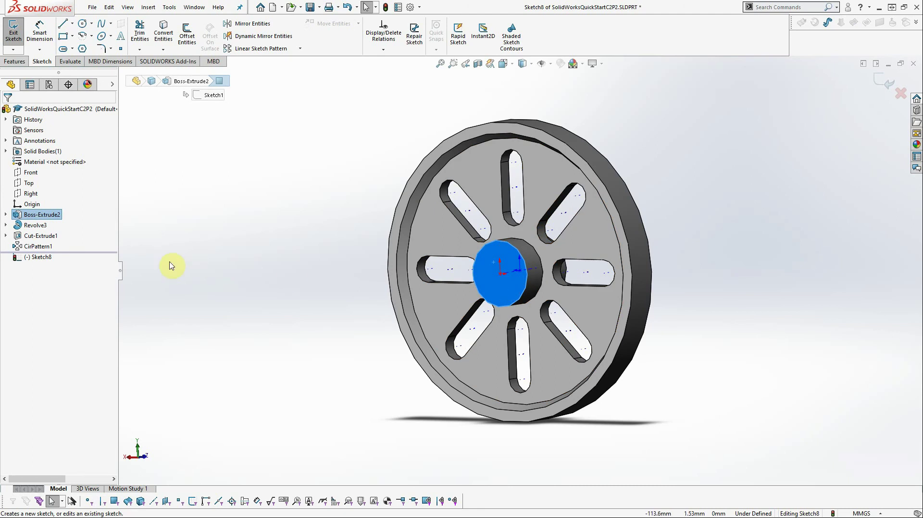
pyautogui.rightClick(47, 258)
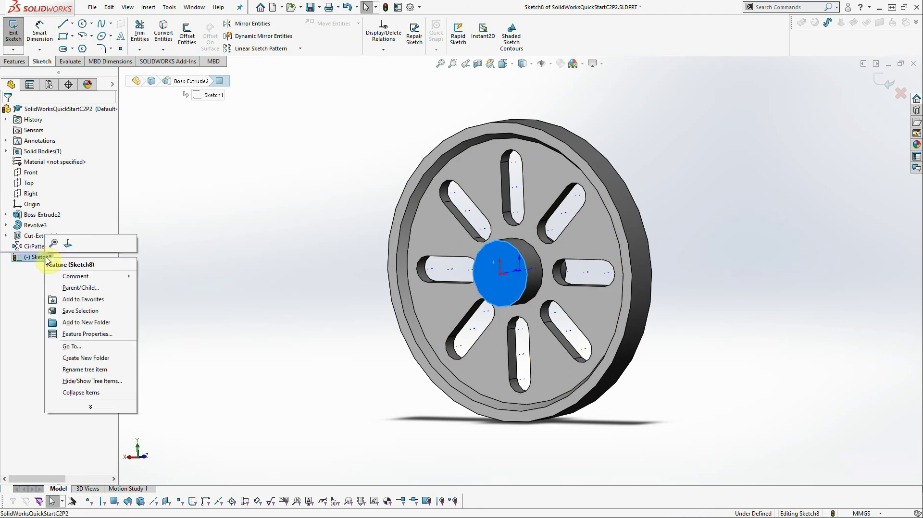
pyautogui.click(68, 243)
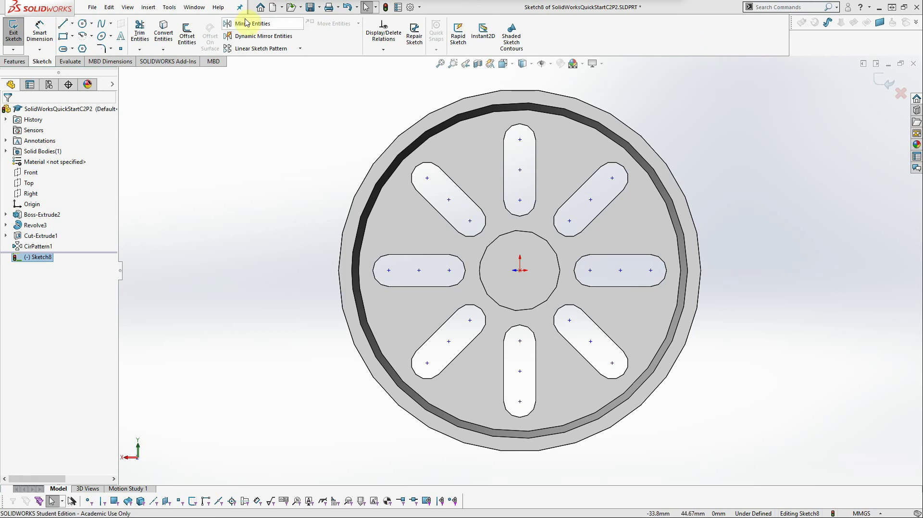
# - Draw a small circle centred on the sketch origin
pyautogui.click(82, 23)
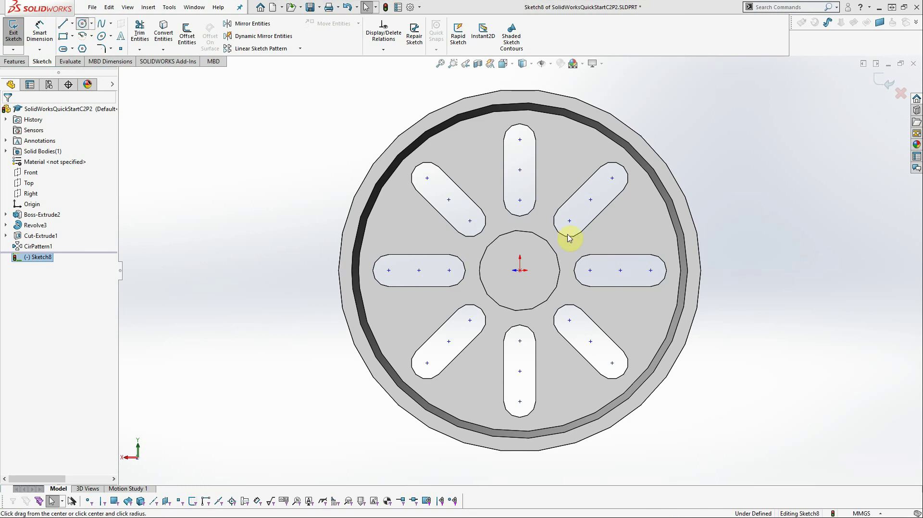
pyautogui.click(523, 264)
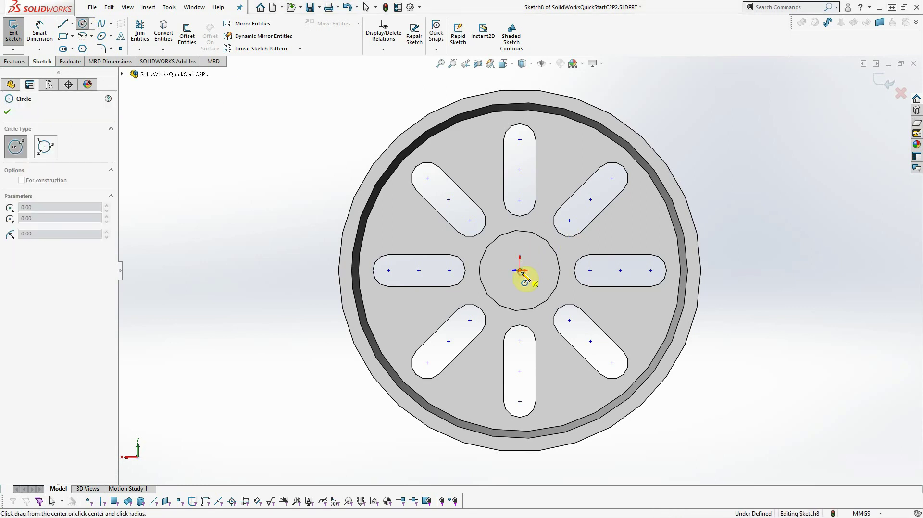
pyautogui.click(528, 268)
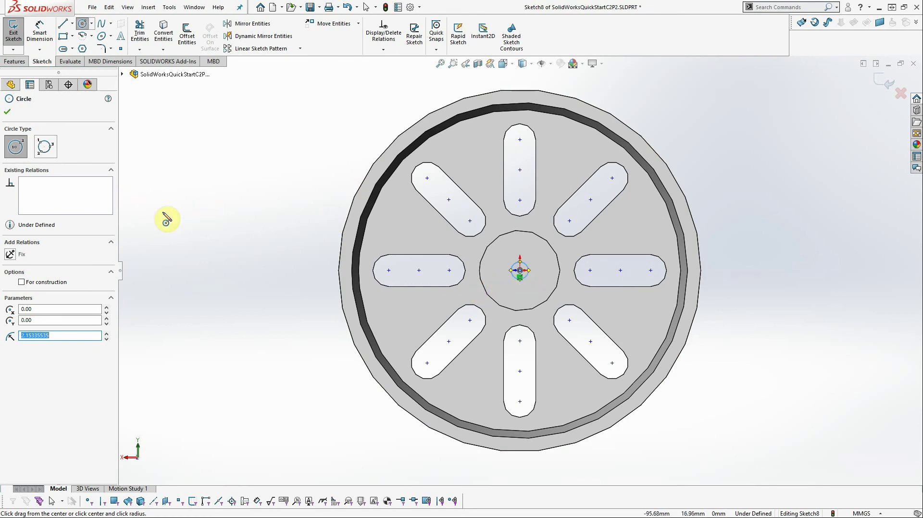
pyautogui.click(6, 114)
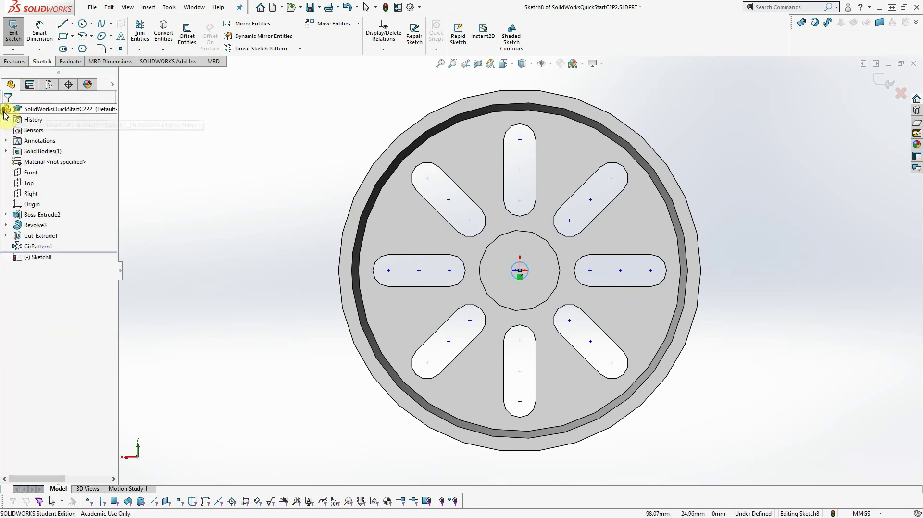
# - Dimension the small circle's diameter to 5 mm
pyautogui.click(41, 36)
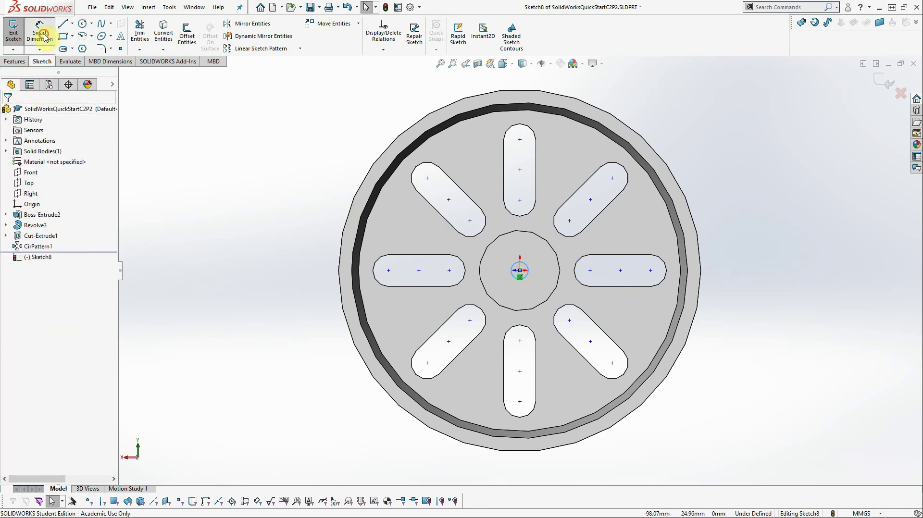
pyautogui.click(528, 268)
pyautogui.click(730, 157)
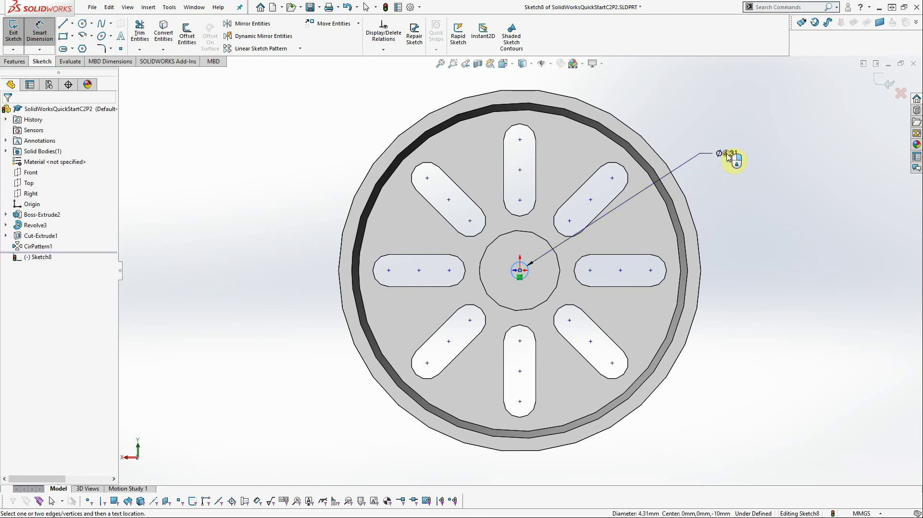
pyautogui.click(728, 158)
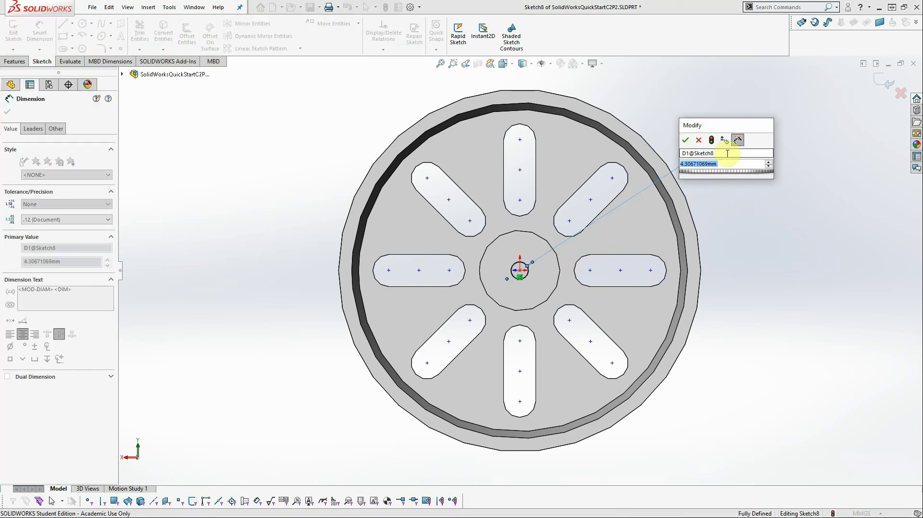
pyautogui.write('5')
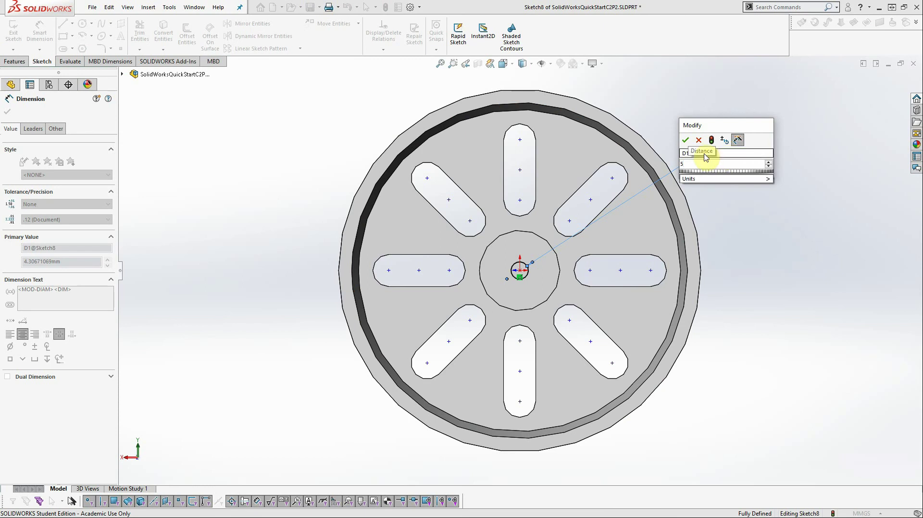
pyautogui.click(686, 140)
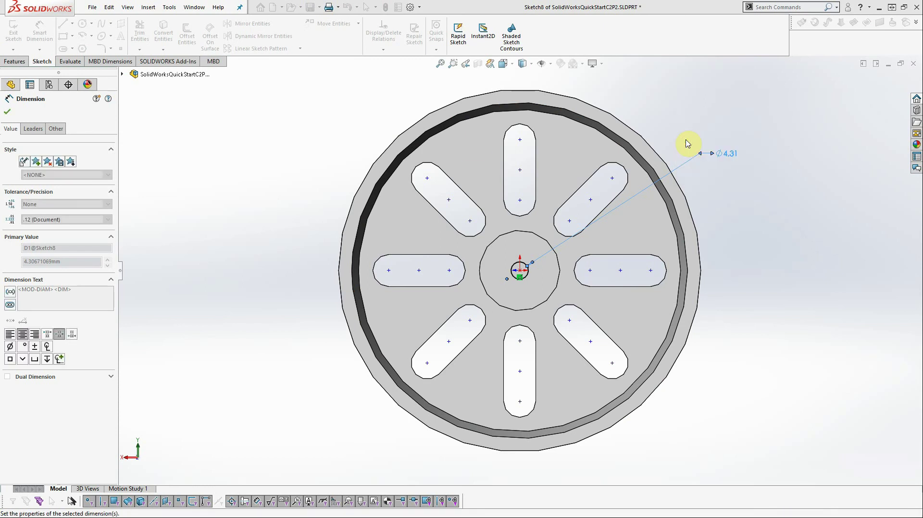
pyautogui.click(12, 62)
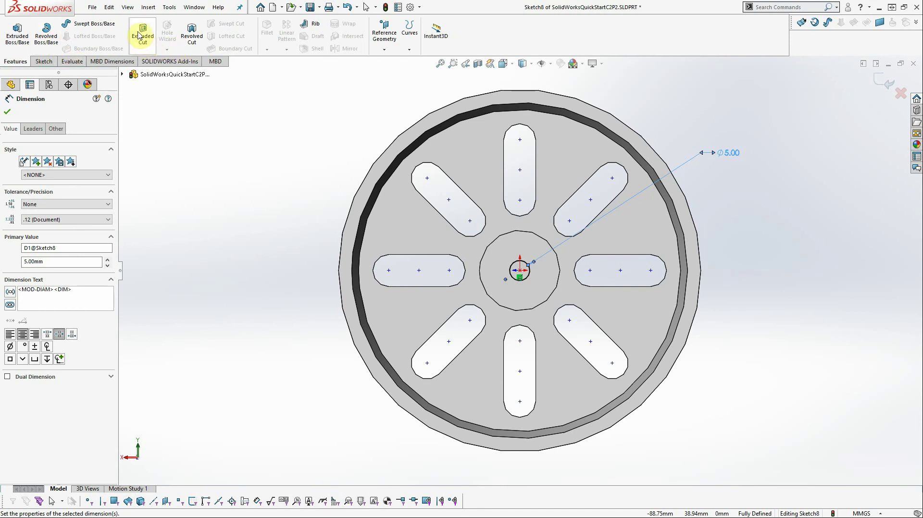
# - Cut the Ø5 circle through the whole hub with a Through All extruded cut
pyautogui.click(138, 32)
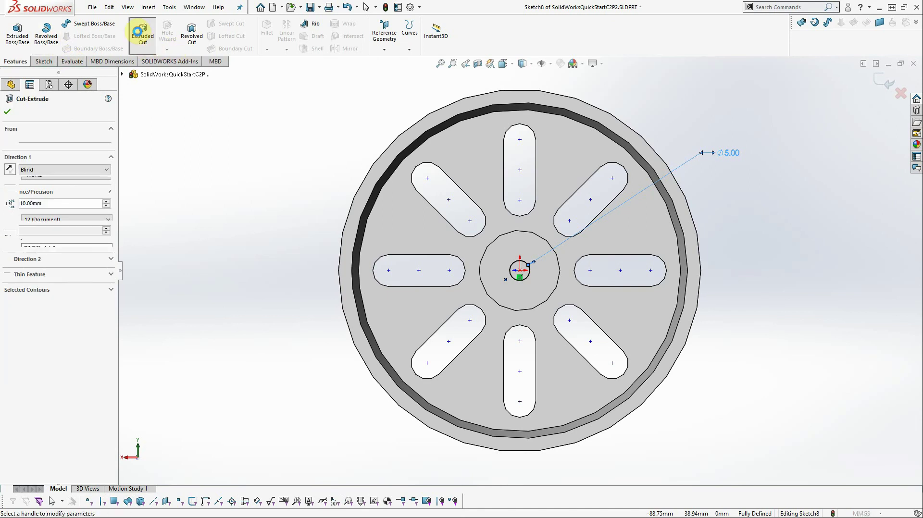
pyautogui.click(88, 171)
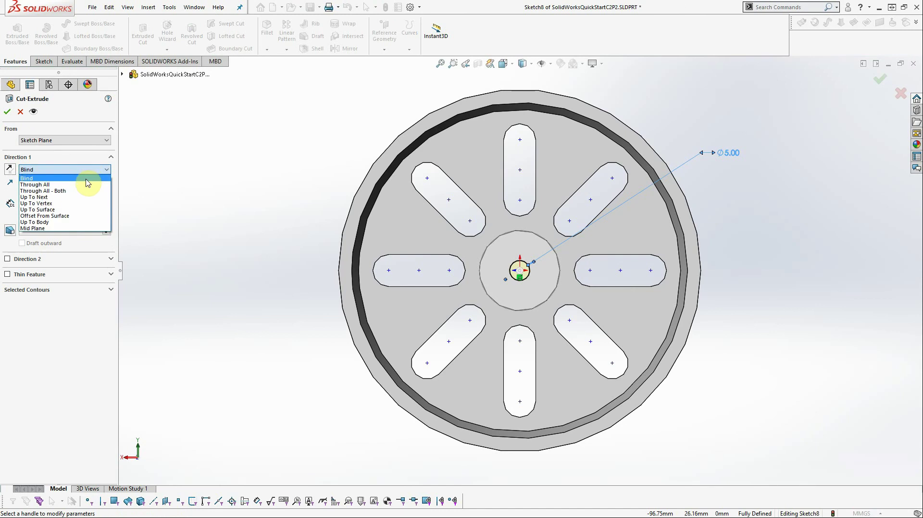
pyautogui.click(86, 185)
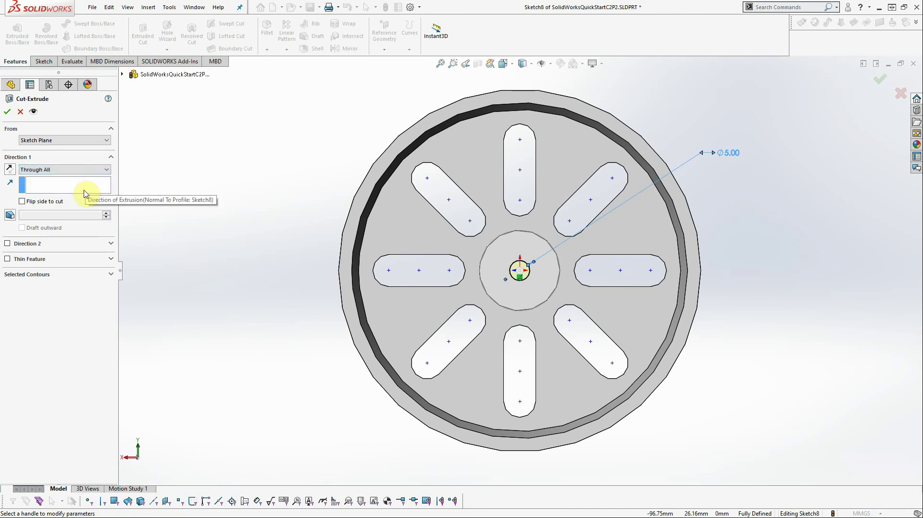
pyautogui.click(6, 112)
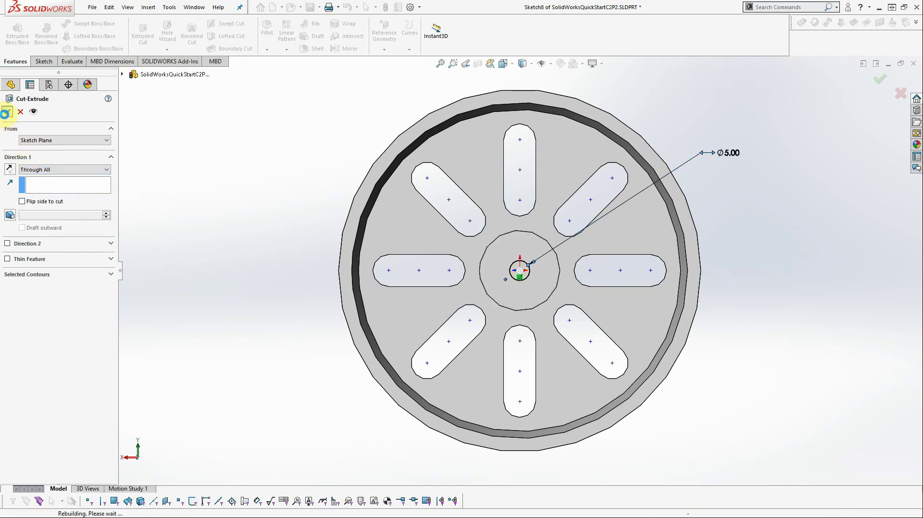